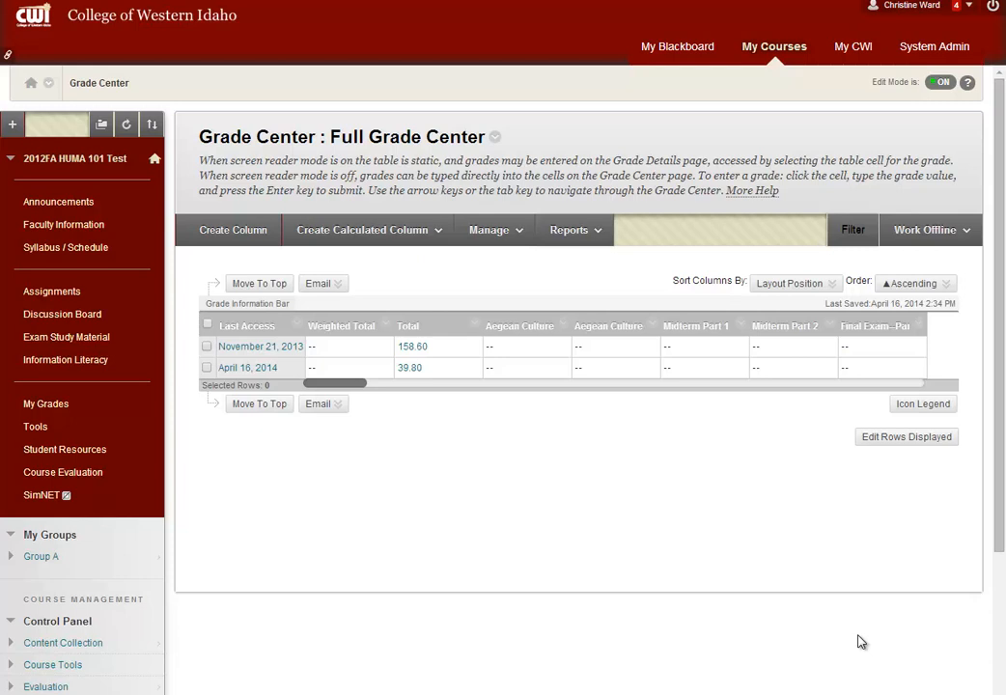
Create a Grade Center category named Participation
left_click(512, 233)
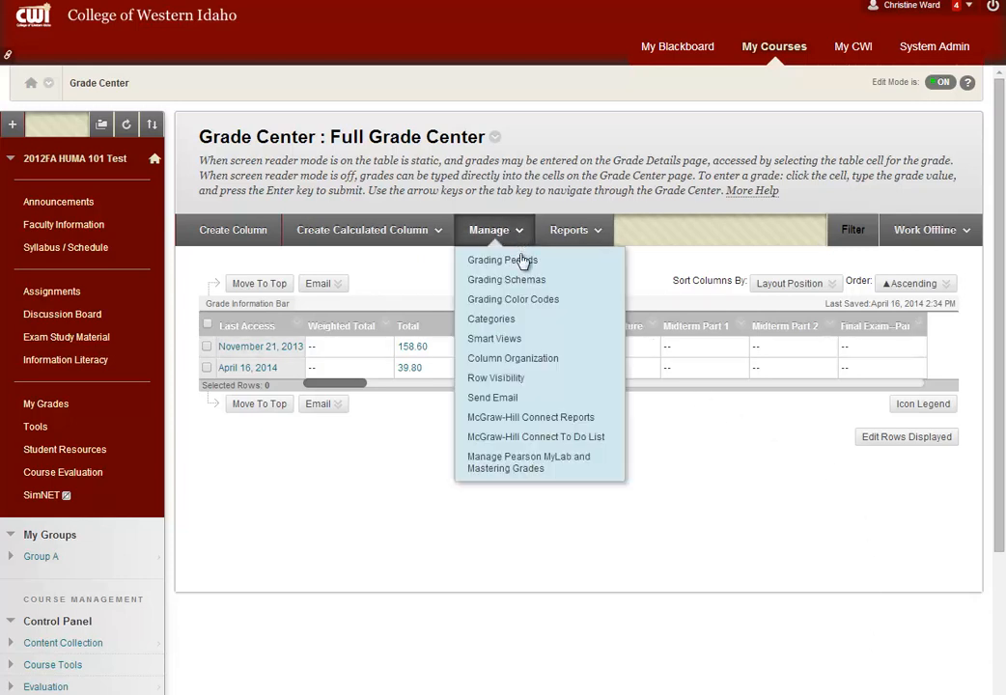
left_click(520, 320)
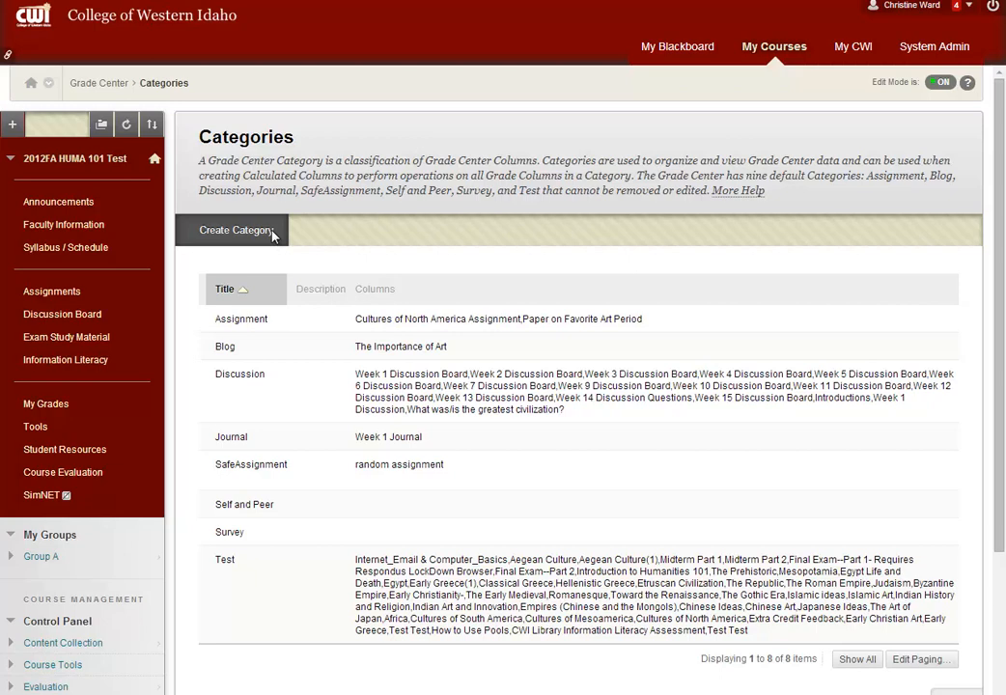
left_click(236, 230)
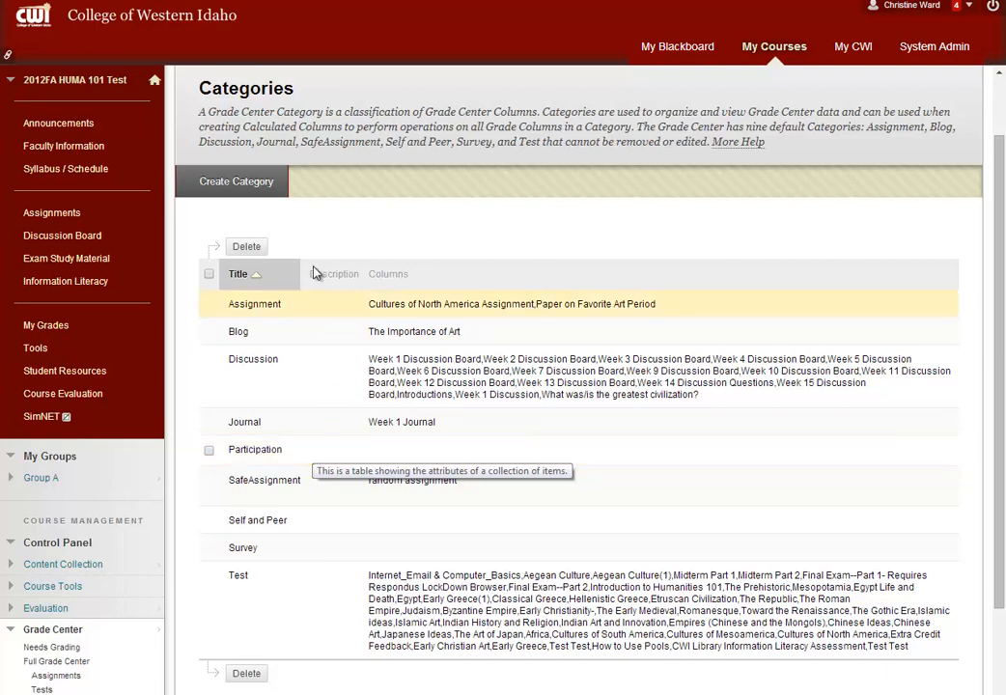
Create another category named Quizzes/Tests and return to the Full Grade Center
left_click(259, 189)
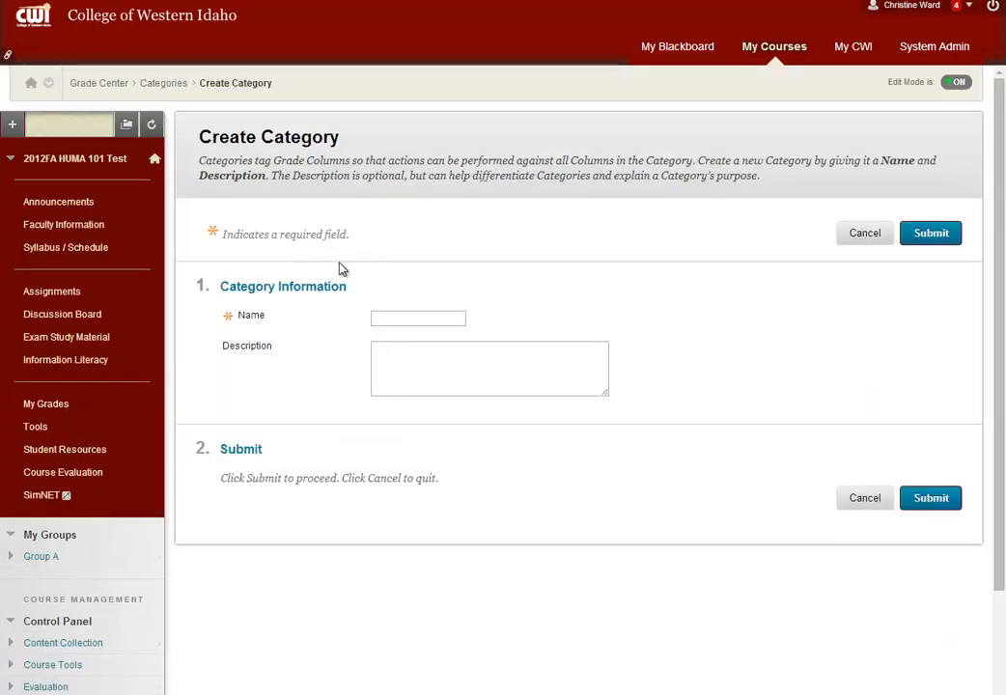
left_click(443, 314)
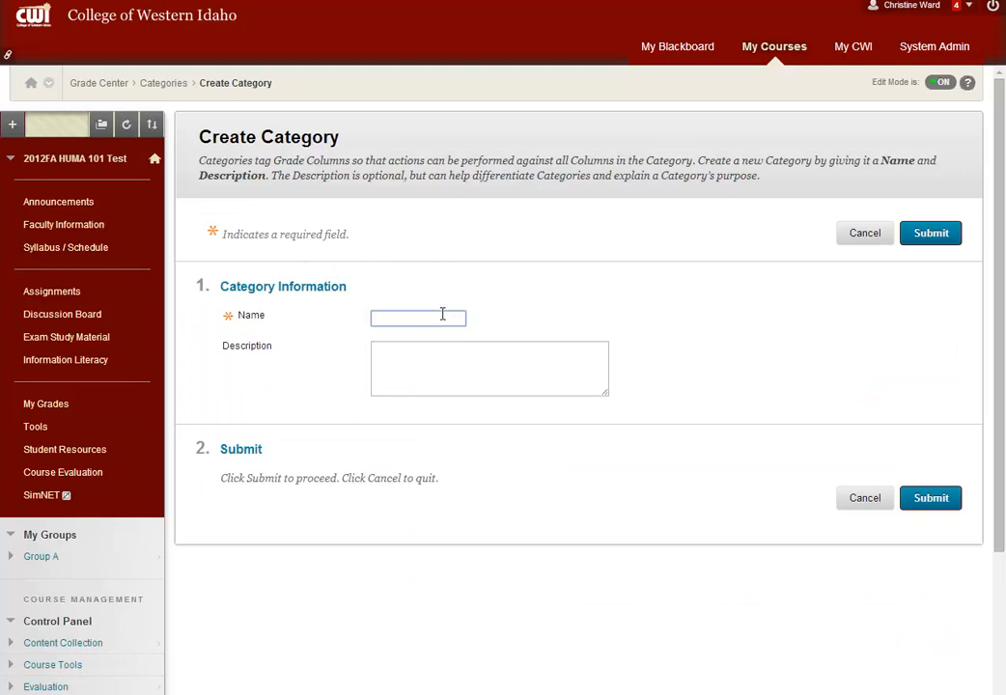
type("Quizzes/Tests")
left_click(925, 235)
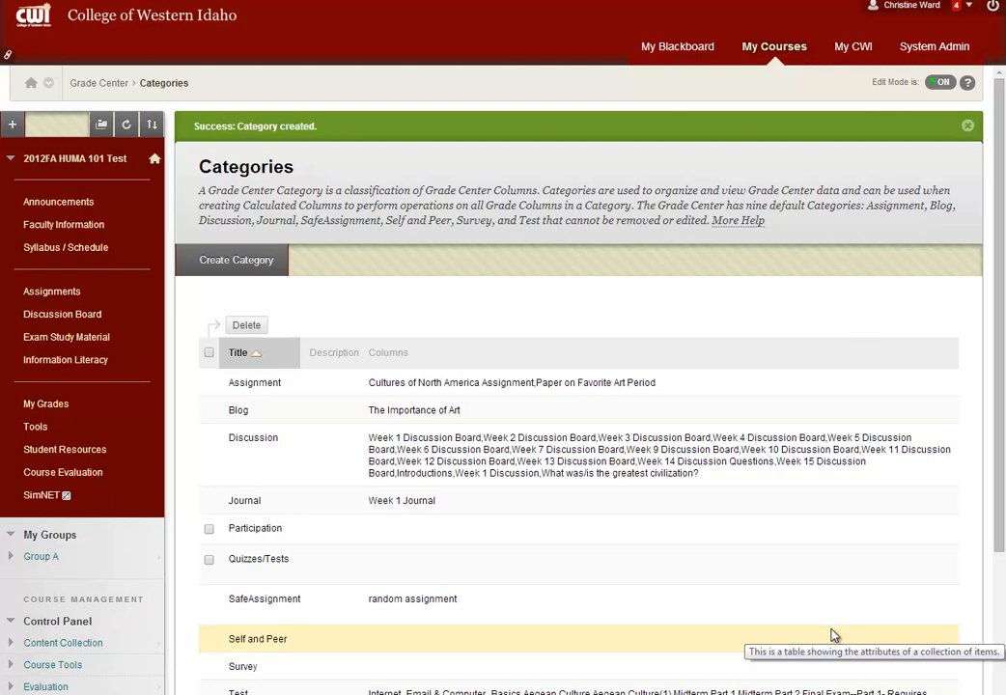
scroll(834, 636, "down", 3)
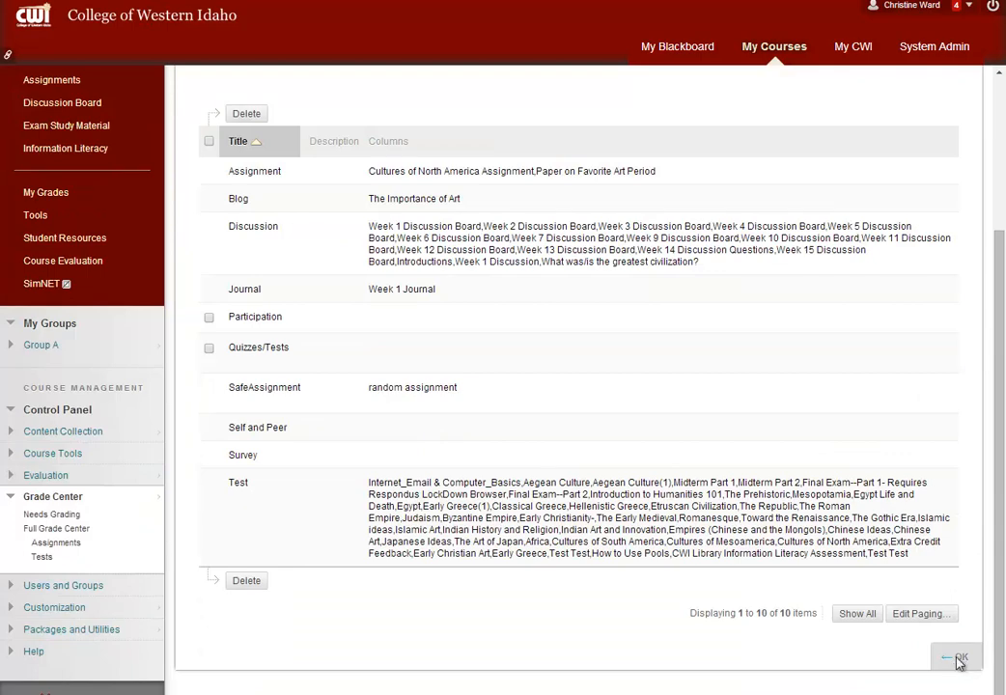
left_click(959, 659)
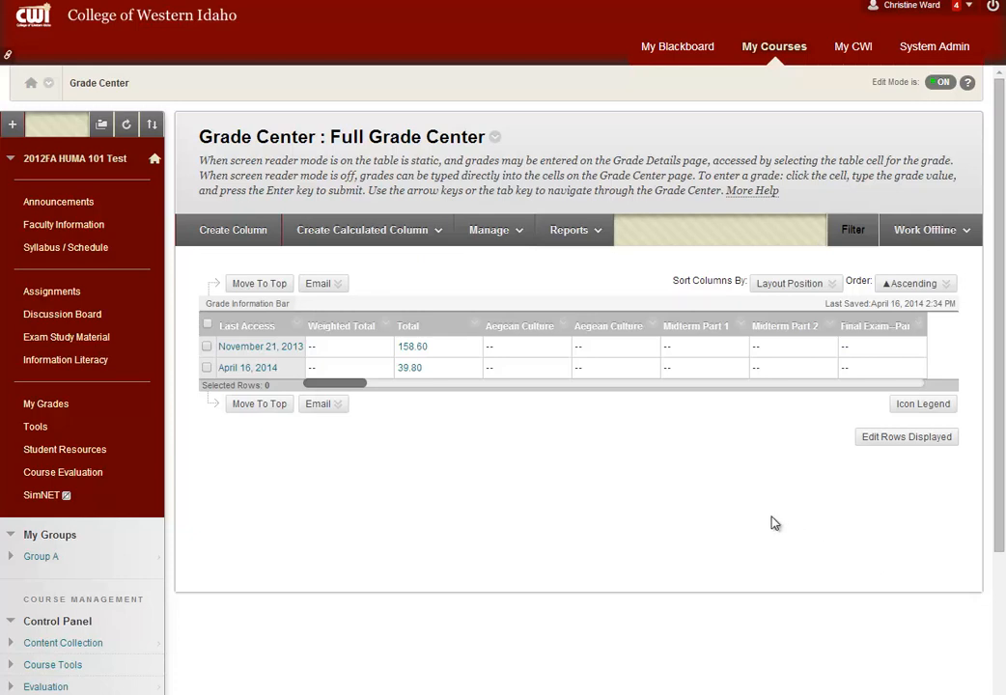
Edit the Weighted Total column's information and add the Participation category to the weighted grade
left_click(386, 326)
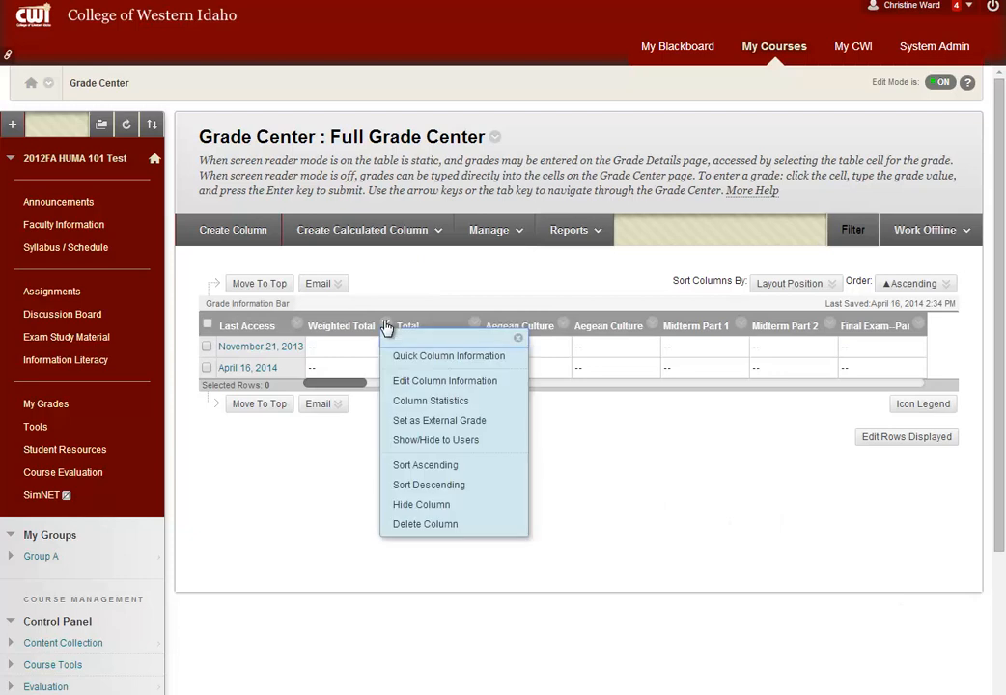
left_click(509, 386)
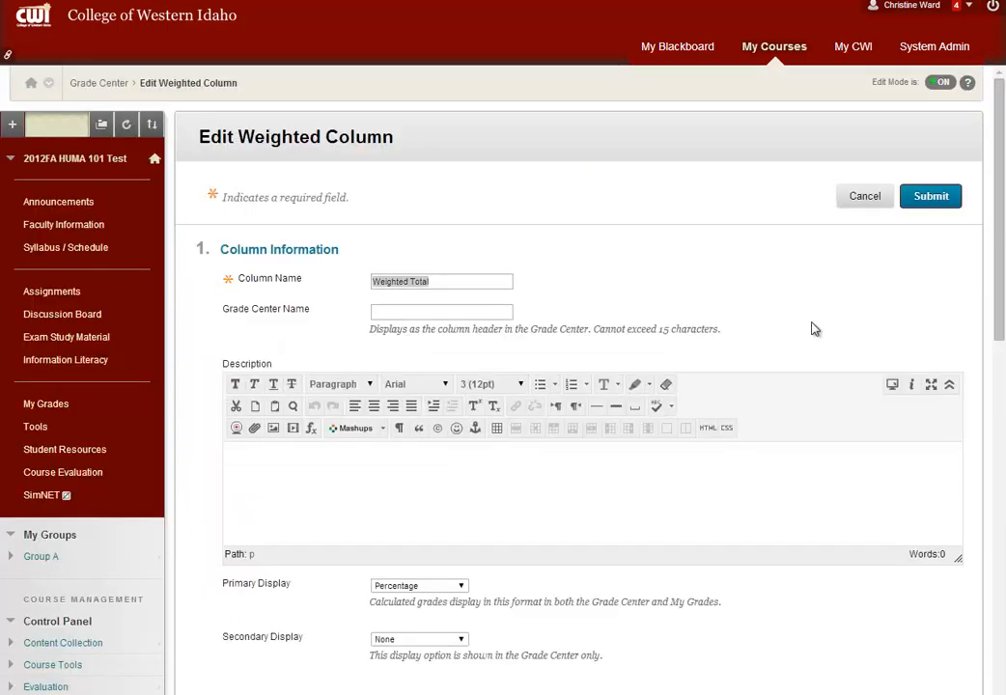
scroll(778, 634, "down", 3)
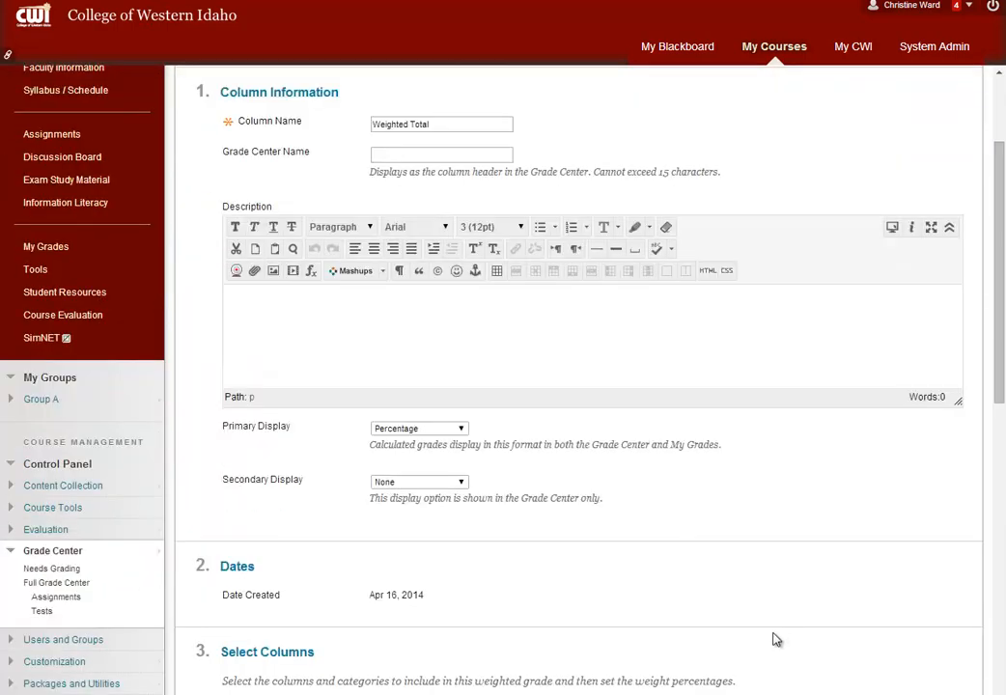
scroll(764, 638, "down", 4)
scroll(764, 636, "down", 1)
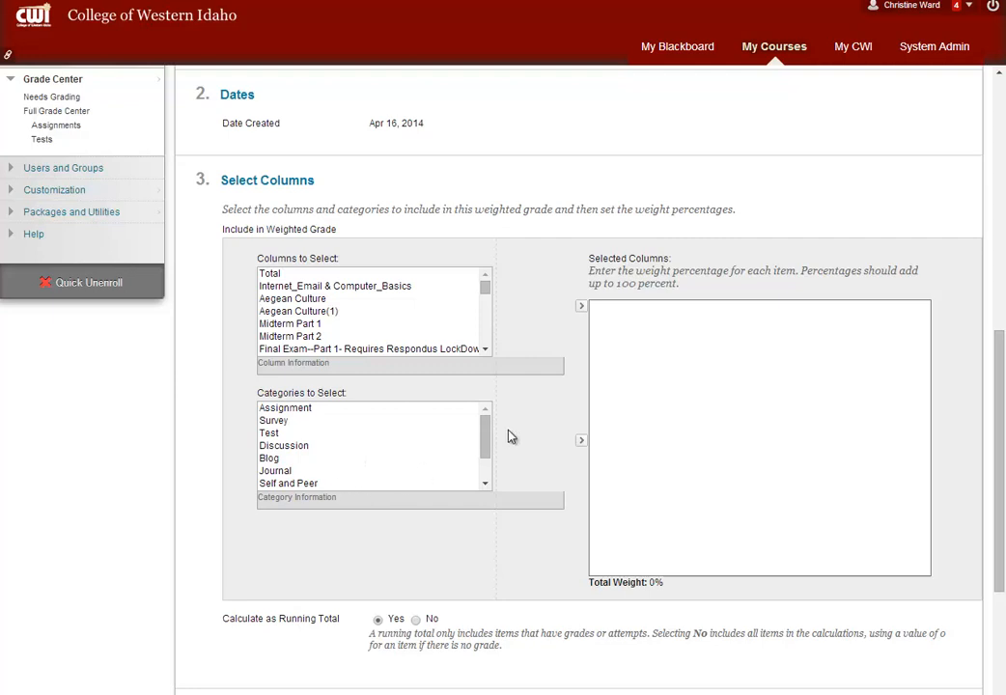
left_click_drag(486, 443, 486, 469)
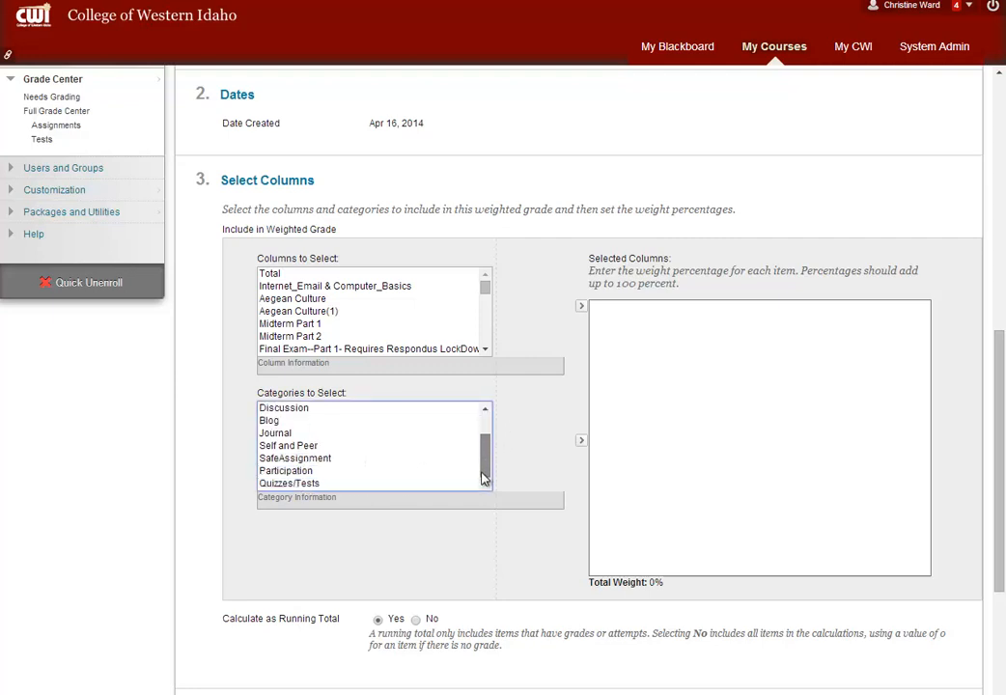
left_click(338, 474)
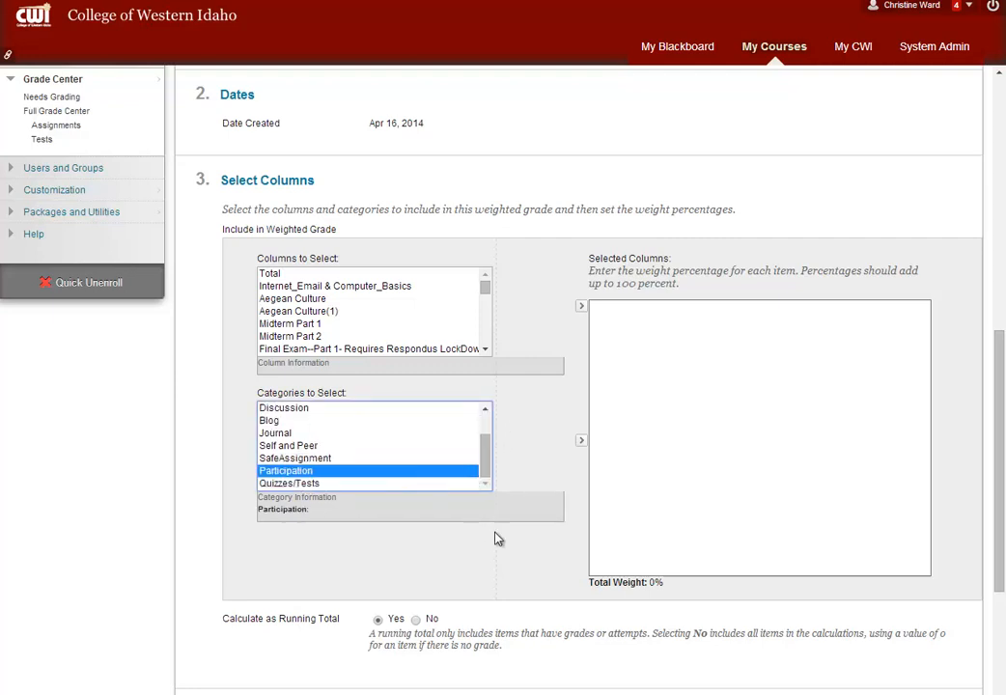
left_click(580, 444)
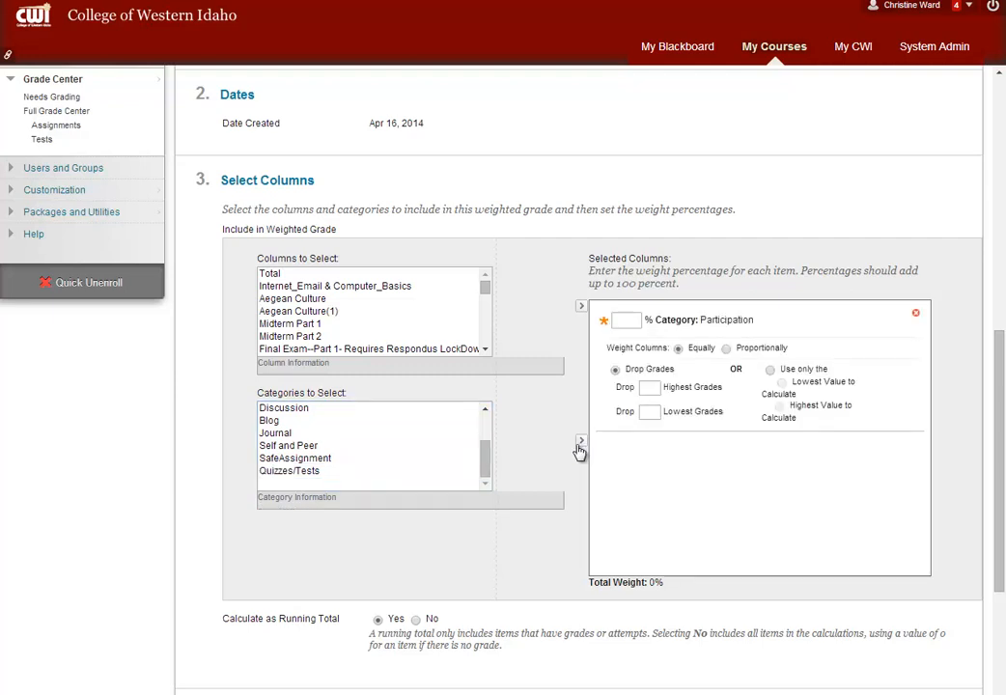
Weight Participation at 25%, Assignment at 25% and Quizzes/Tests at 50%, and submit the weighted column
left_click(633, 320)
type("25")
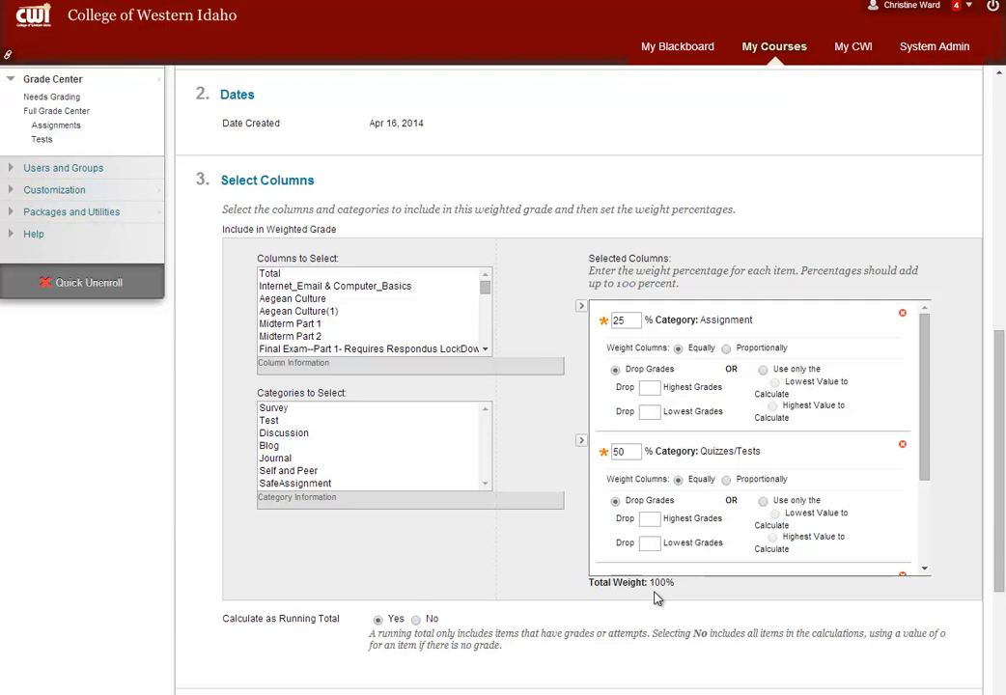
scroll(676, 600, "down", 5)
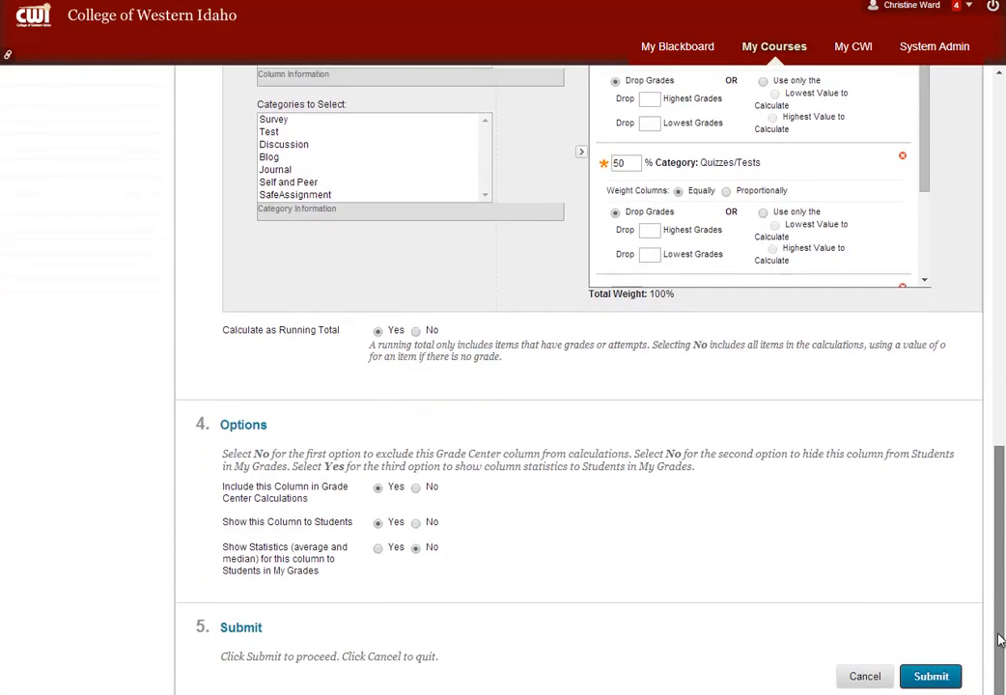
left_click(933, 678)
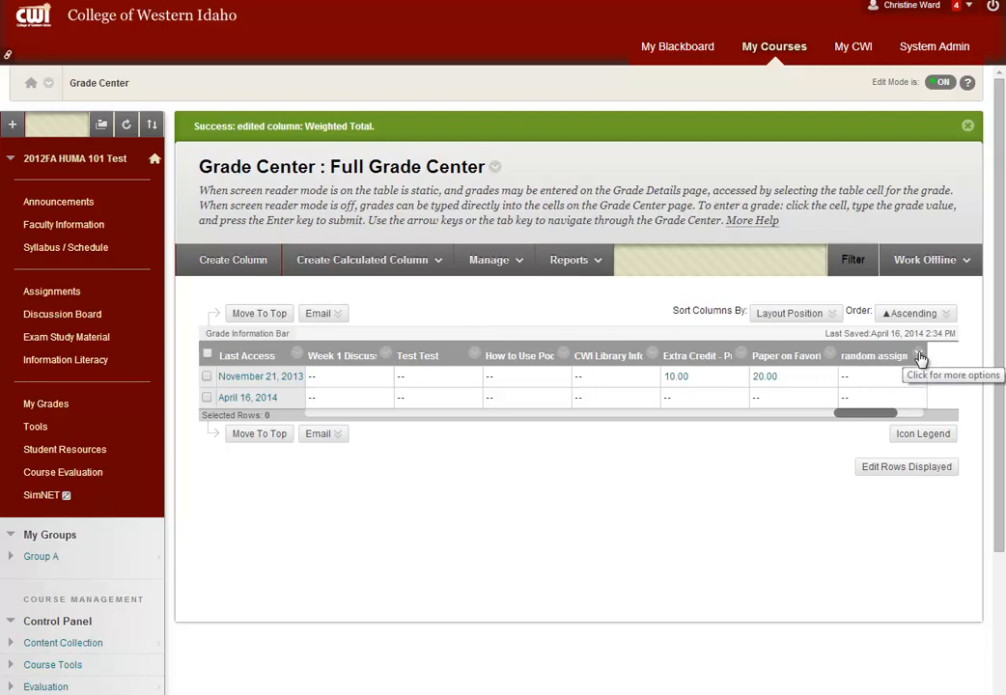
Change the category of the random assignment column to Assignment and submit the column
left_click(918, 353)
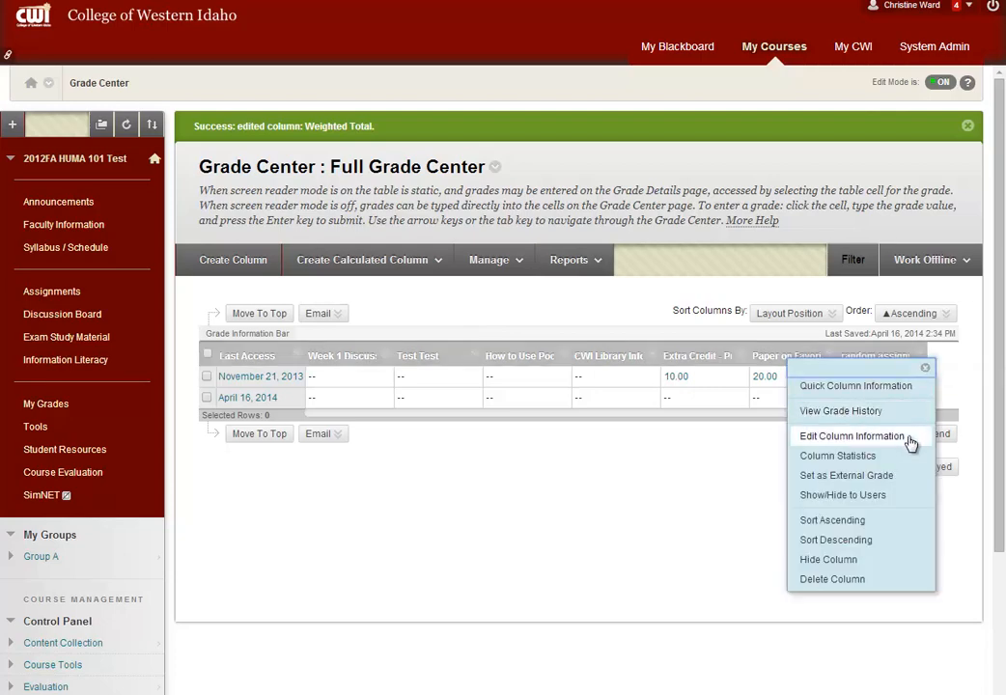
left_click(602, 499)
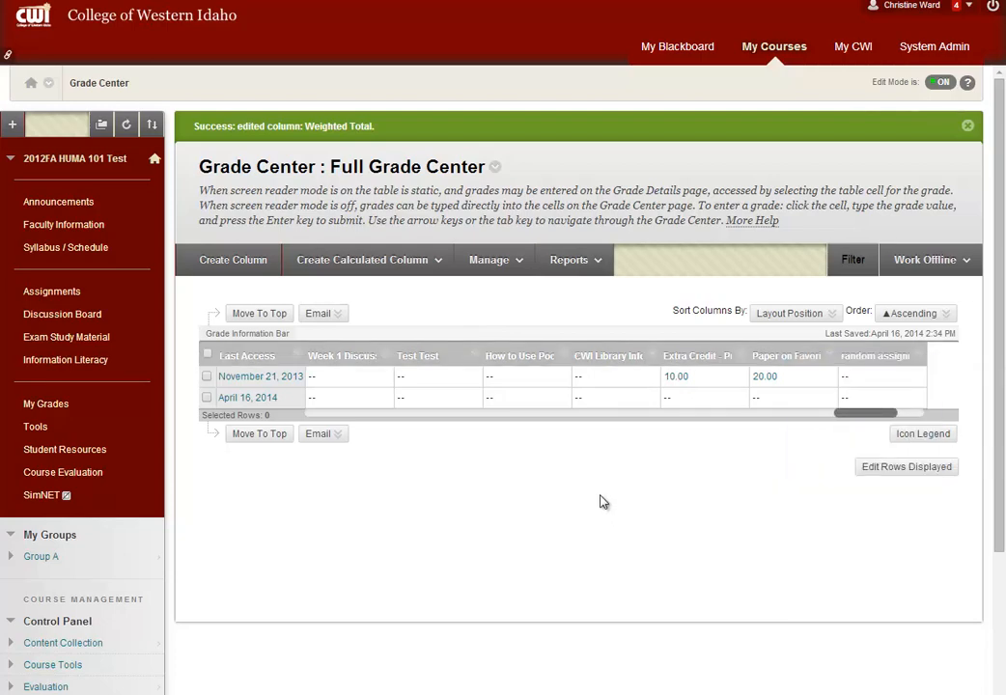
scroll(600, 520, "down", 1)
scroll(601, 546, "down", 2)
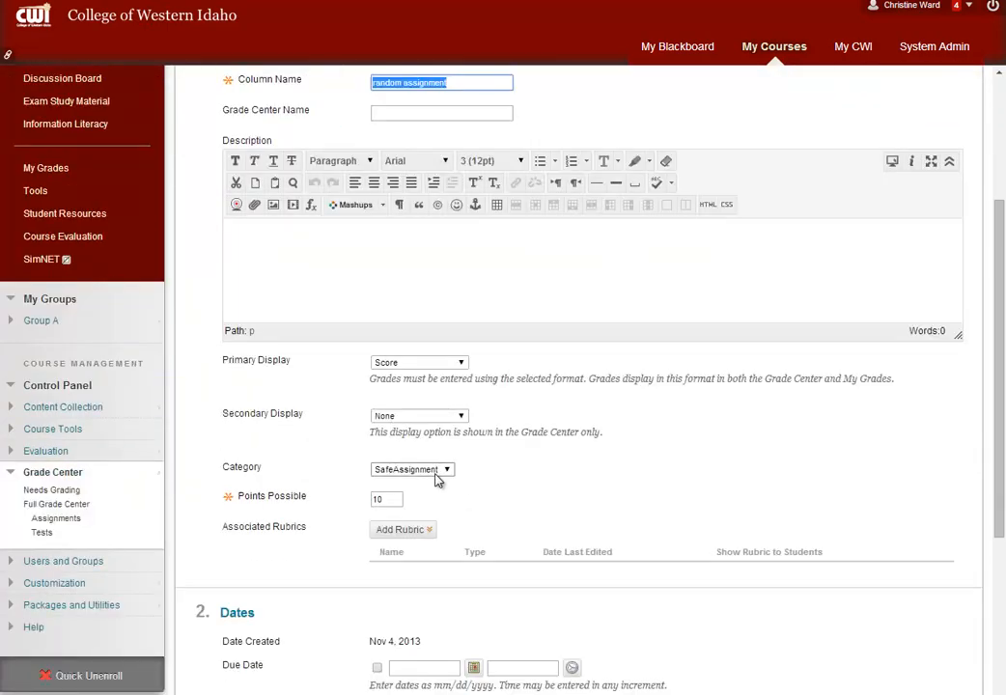
left_click(447, 471)
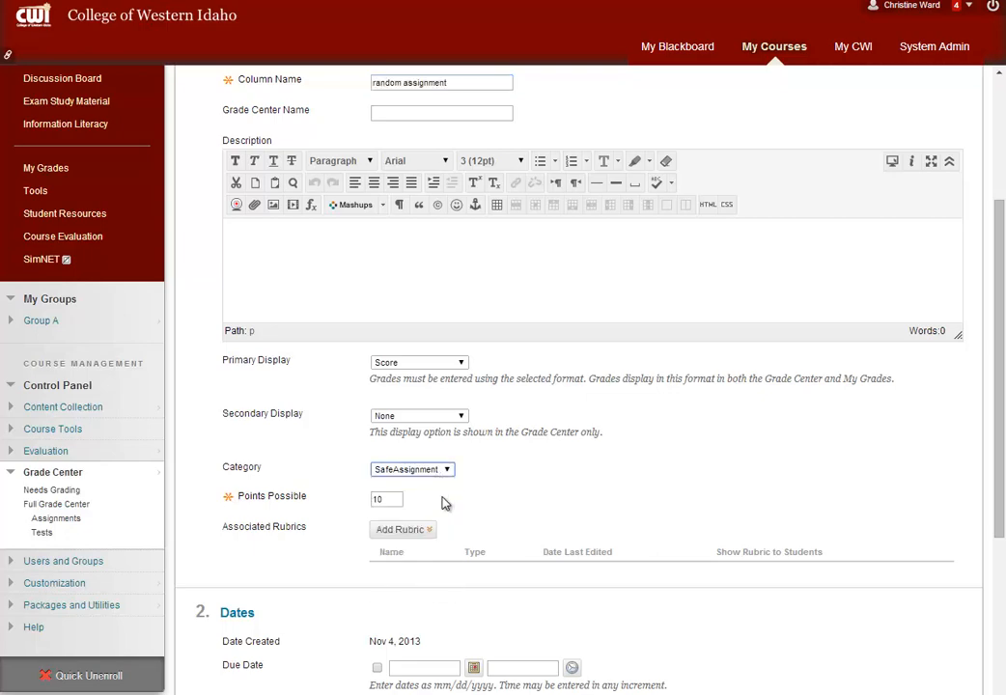
left_click(447, 507)
scroll(853, 681, "down", 3)
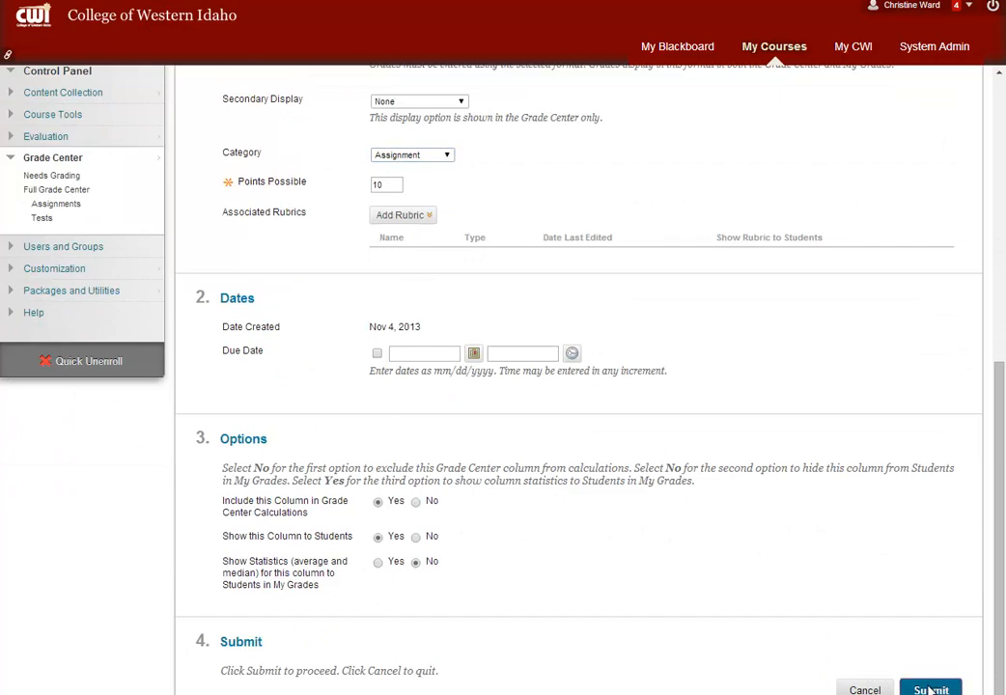
left_click(932, 690)
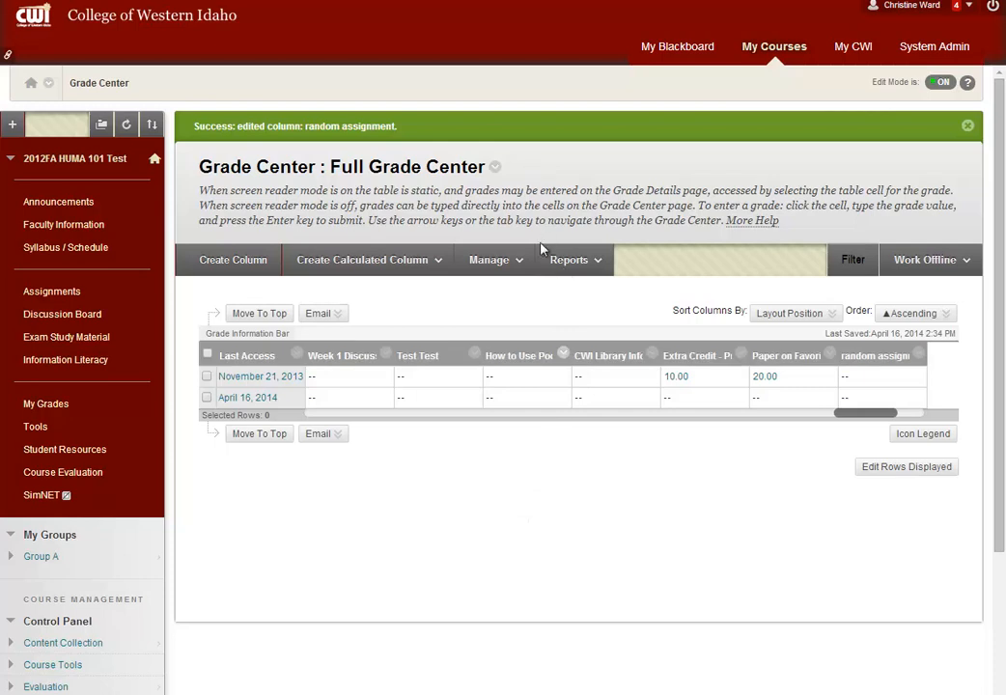
Open Column Organization at the list of columns not in a grading period
left_click(526, 262)
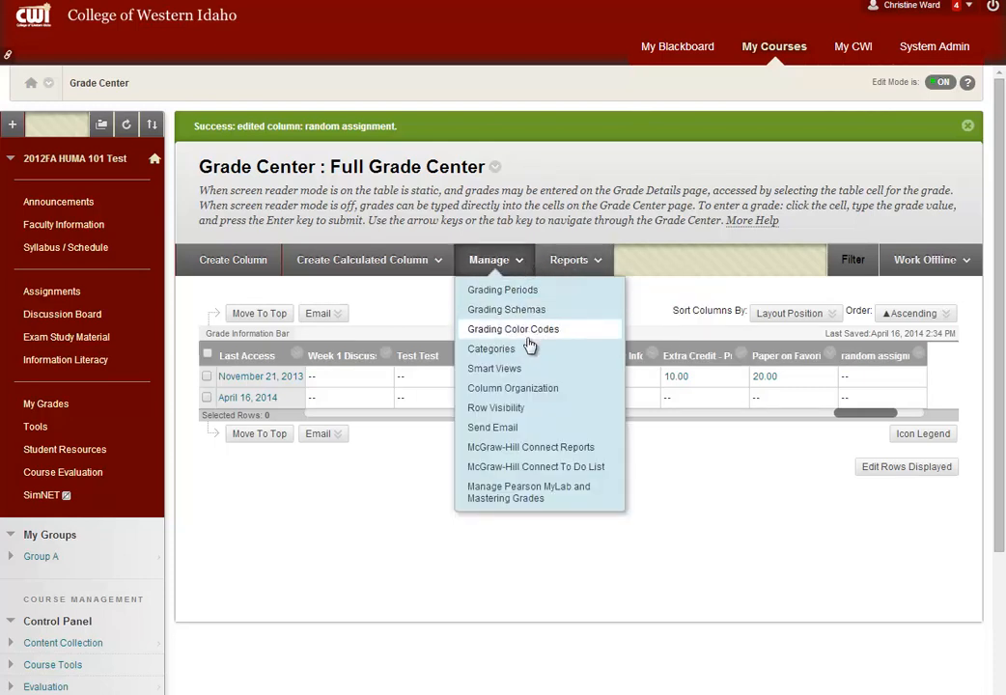
left_click(580, 390)
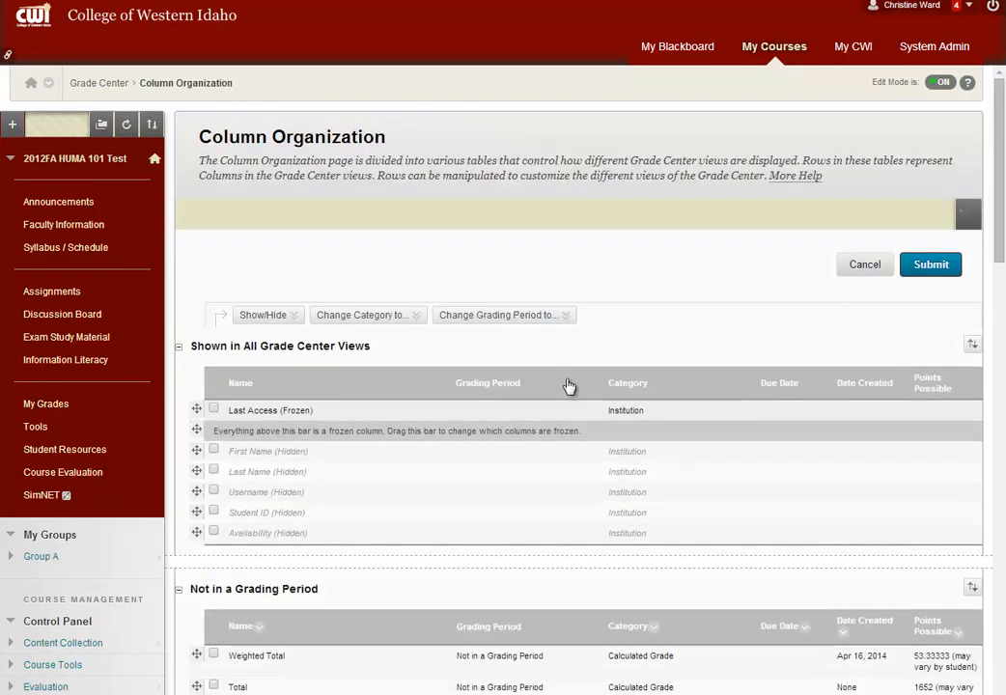
scroll(522, 397, "down", 3)
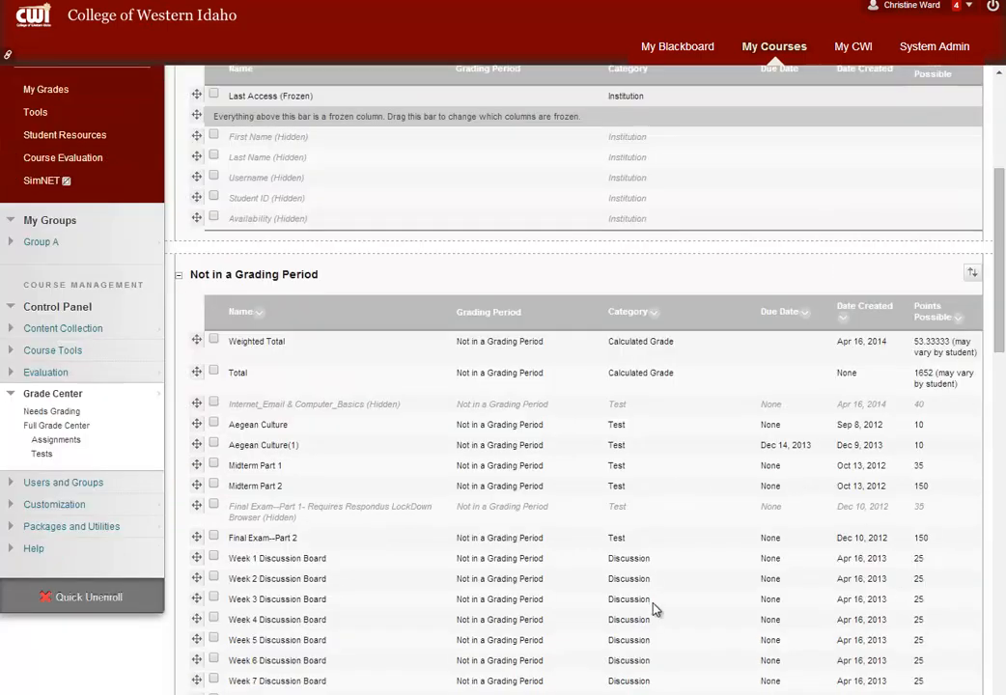
scroll(666, 620, "down", 2)
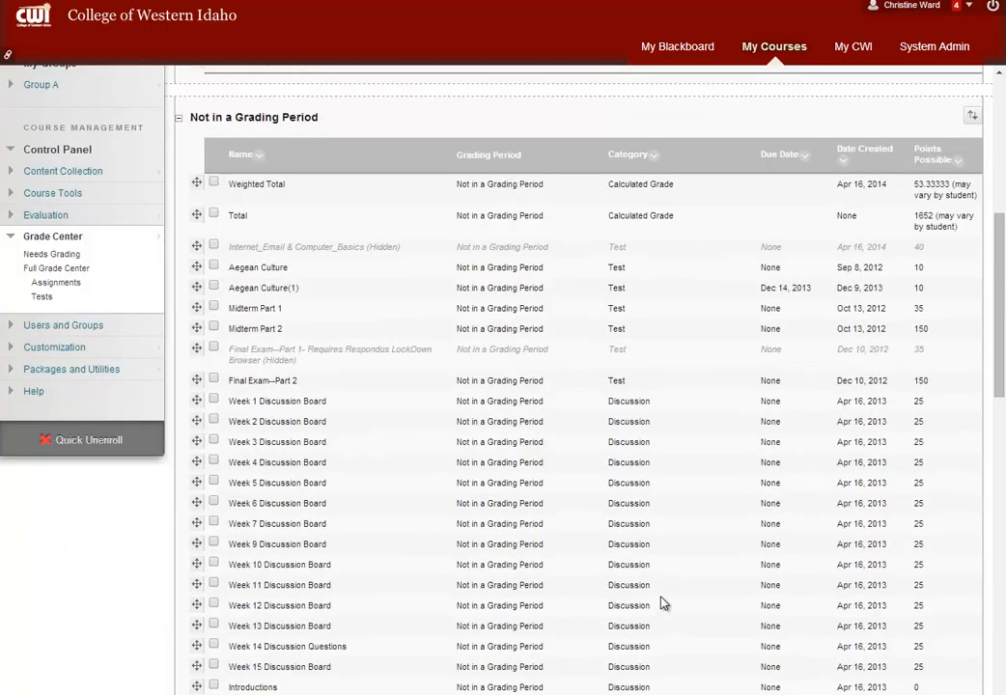
scroll(663, 603, "down", 1)
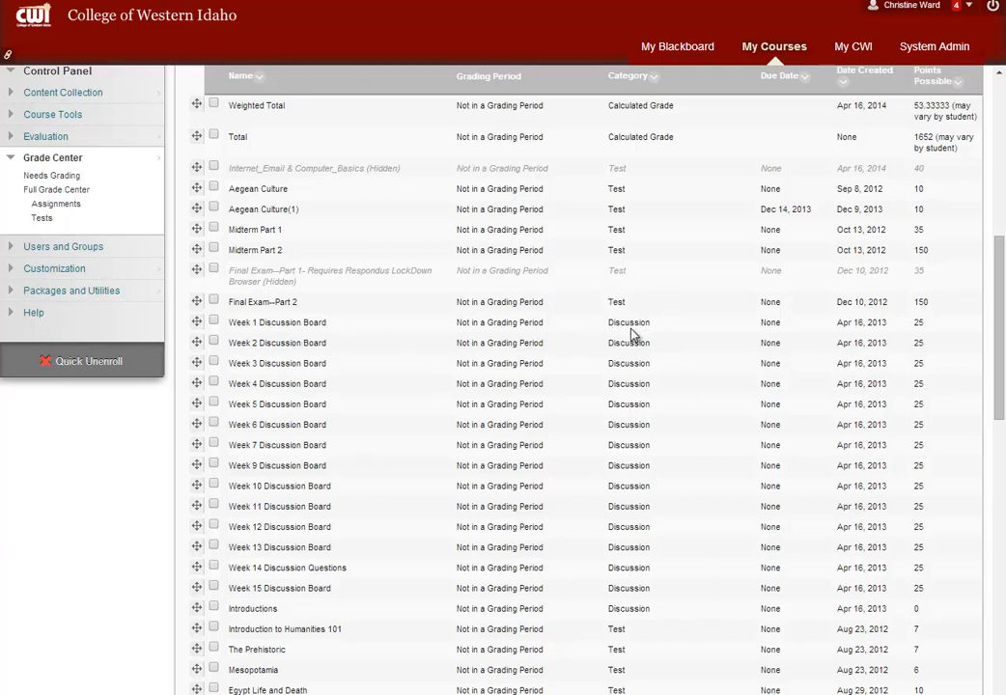
Select the Week 1 through Week 15 discussion columns, plus Introductions and Introduction to Humanities 101
left_click(214, 322)
left_click(213, 342)
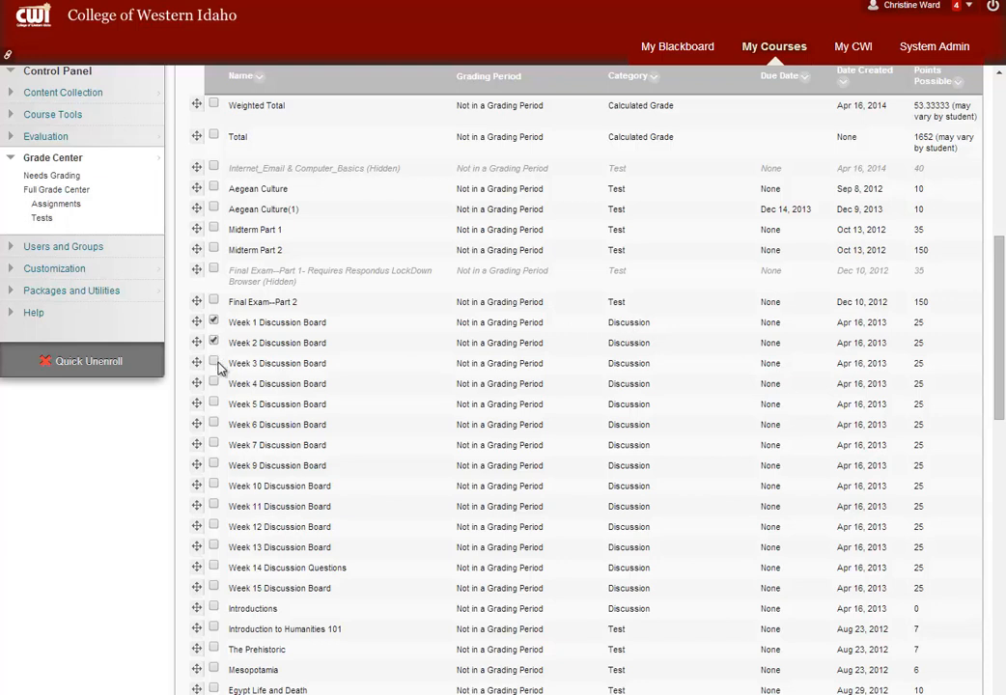
left_click(214, 425)
left_click(215, 445)
left_click(214, 467)
left_click(214, 486)
left_click(214, 505)
left_click(214, 526)
left_click(215, 547)
left_click(214, 568)
left_click(214, 588)
scroll(435, 408, "down", 1)
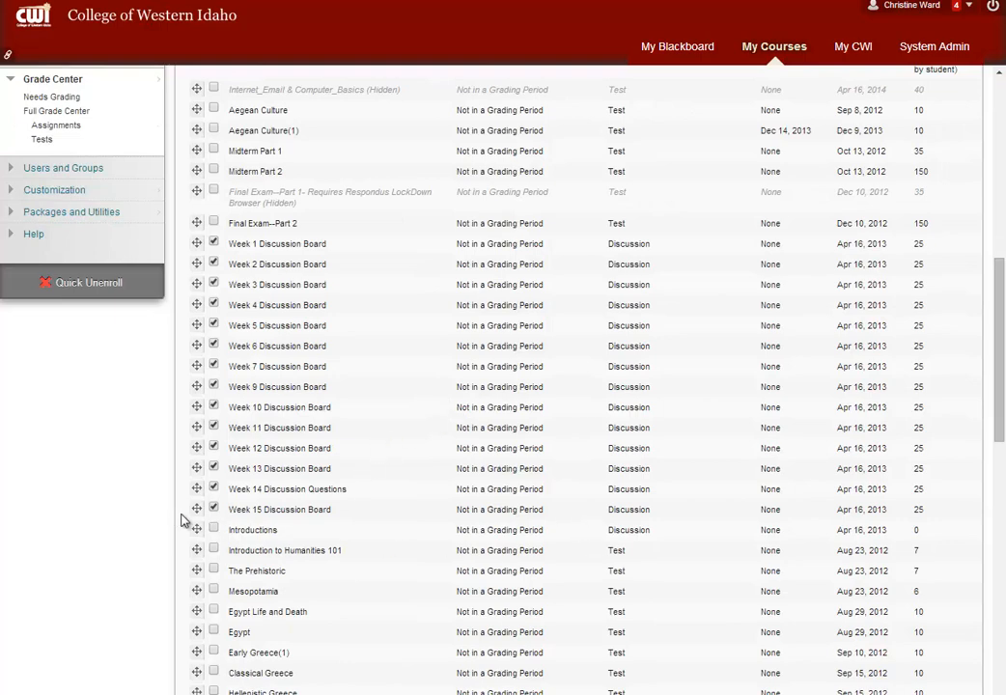
left_click(214, 550)
Add Week 1 Journal, Week 1 Discussion and The Importance of Art to the selection, change its category to Participation, and submit
scroll(299, 553, "down", 6)
scroll(303, 549, "down", 3)
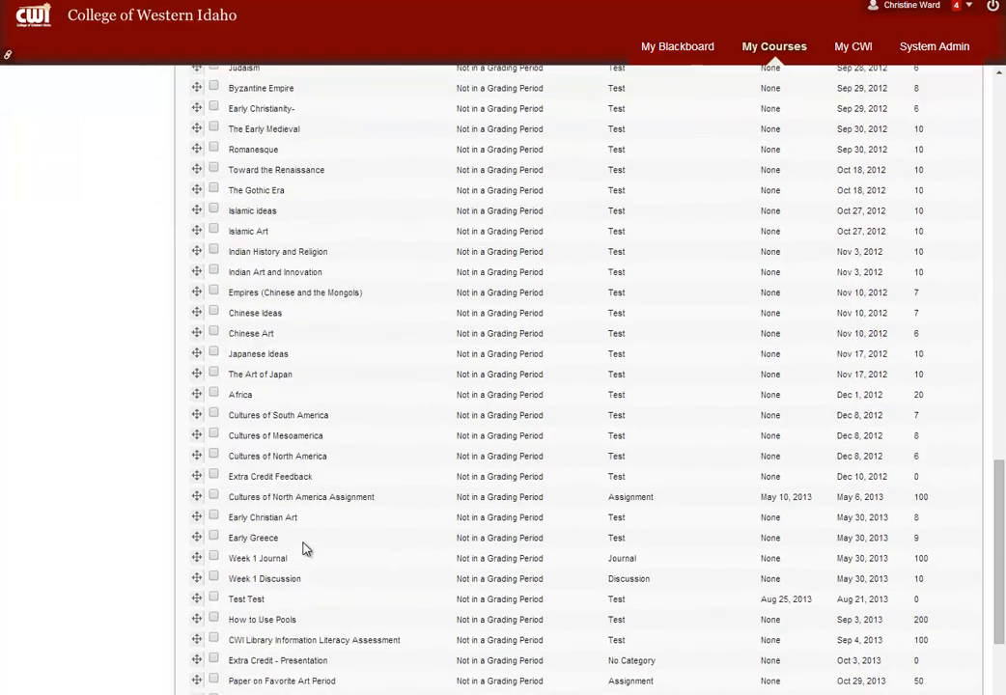
scroll(303, 549, "down", 1)
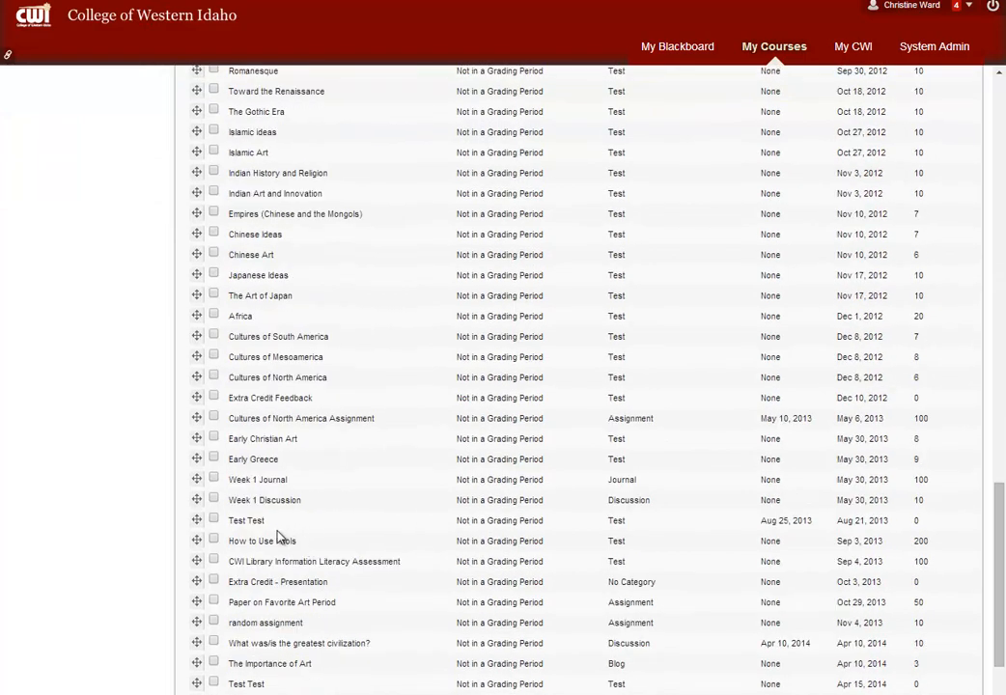
left_click(214, 479)
left_click(213, 500)
scroll(356, 576, "down", 1)
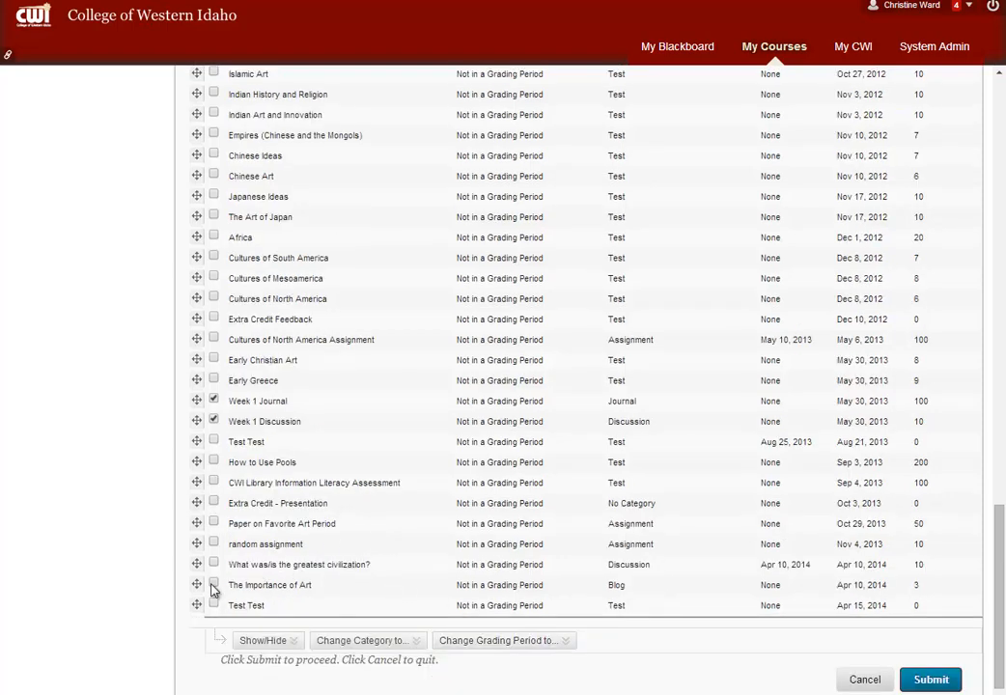
scroll(606, 517, "up", 2)
scroll(607, 517, "up", 15)
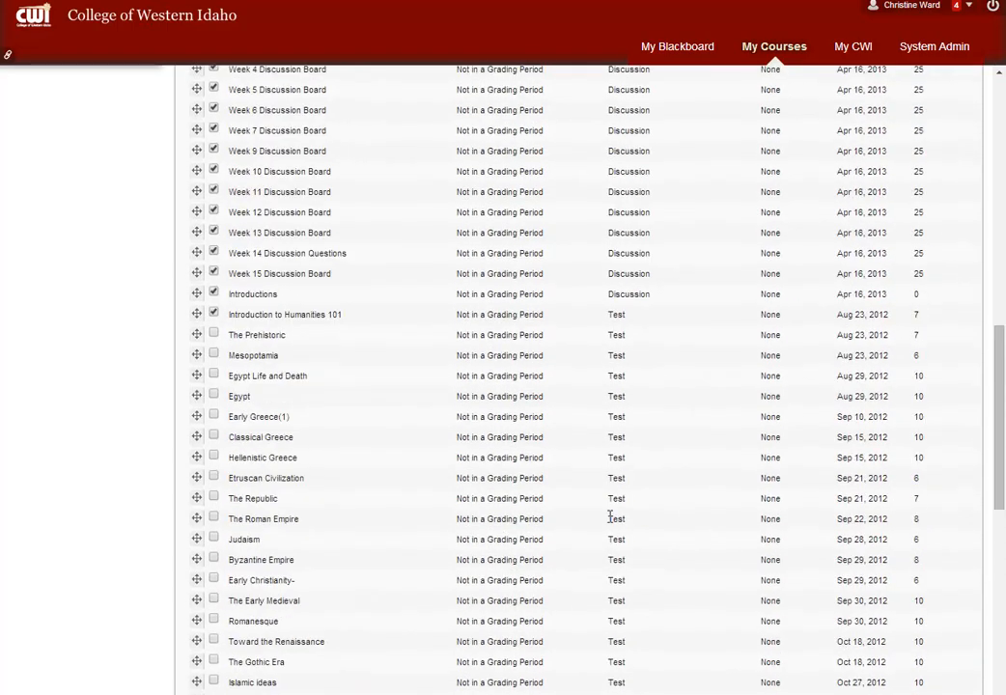
scroll(610, 519, "down", 15)
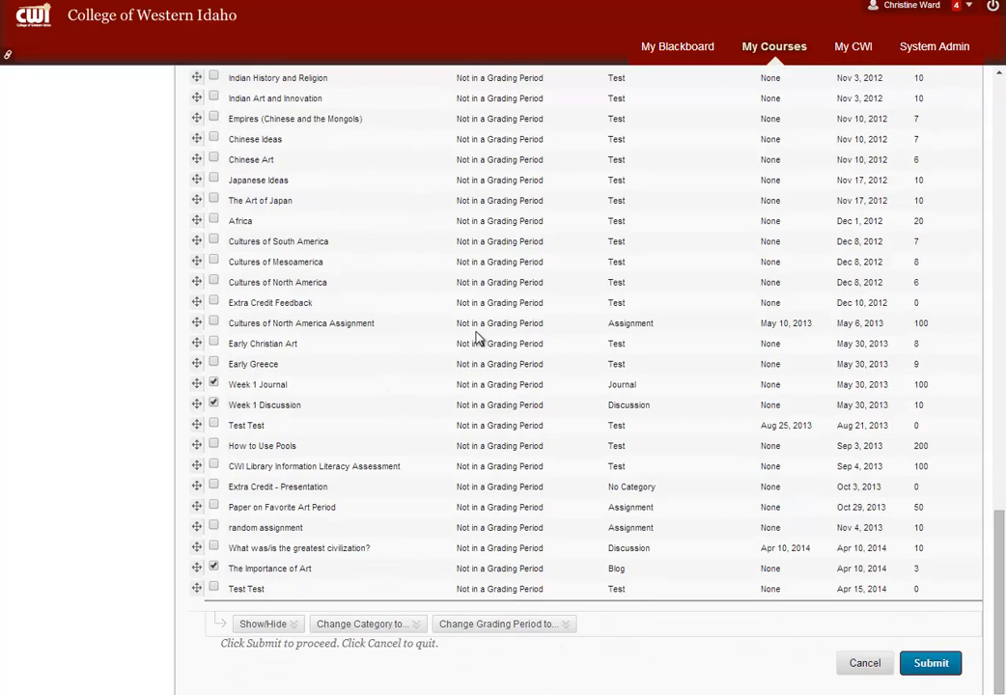
left_click(391, 628)
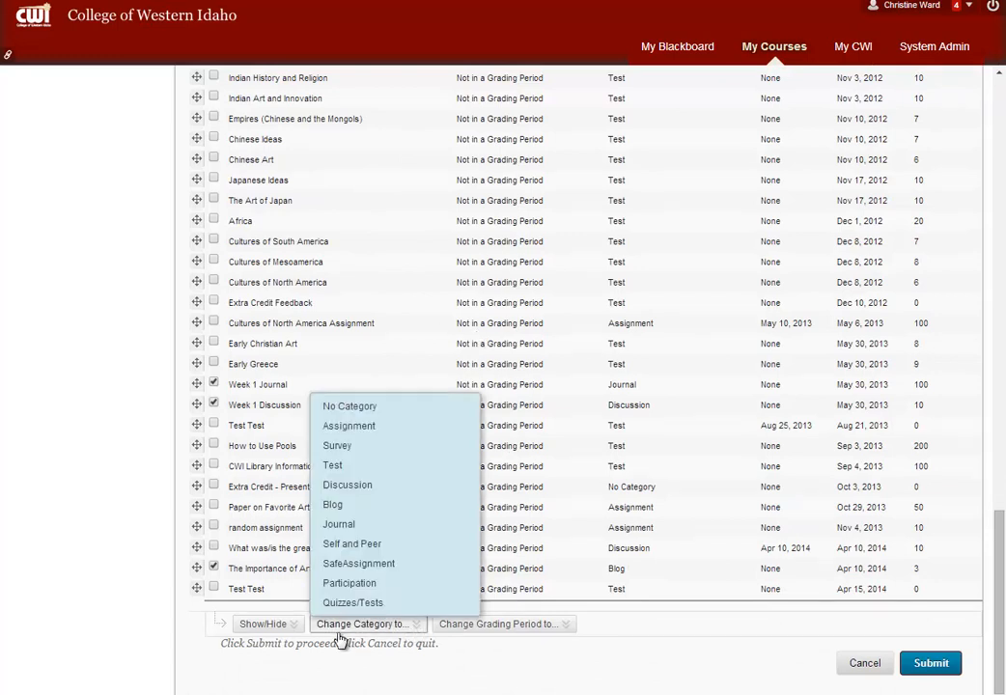
left_click(413, 585)
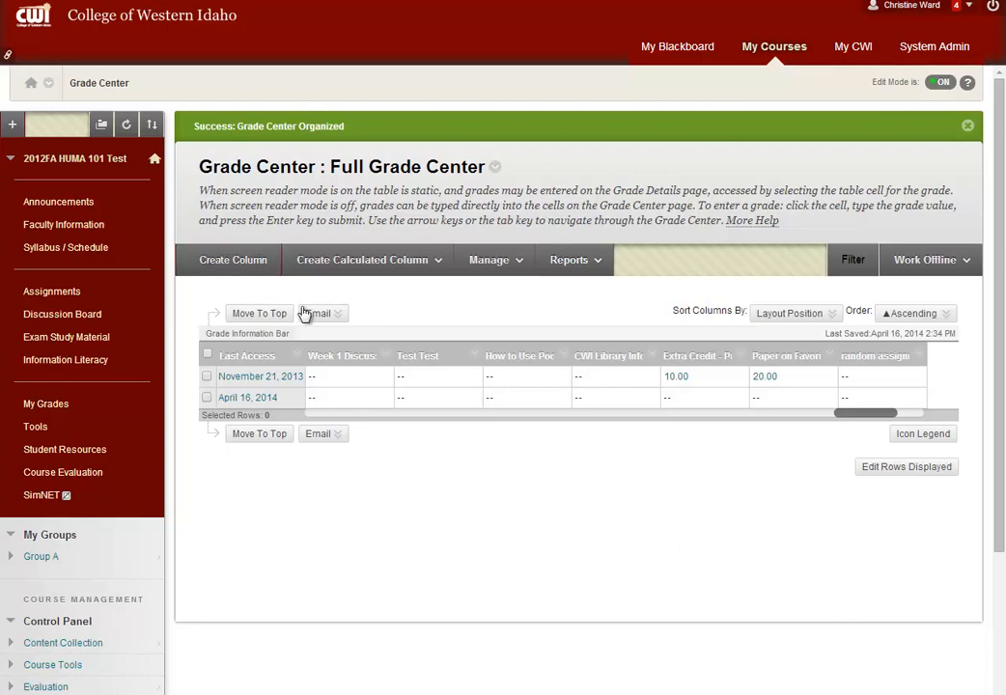
Open the Grade Center's management options
left_click(509, 266)
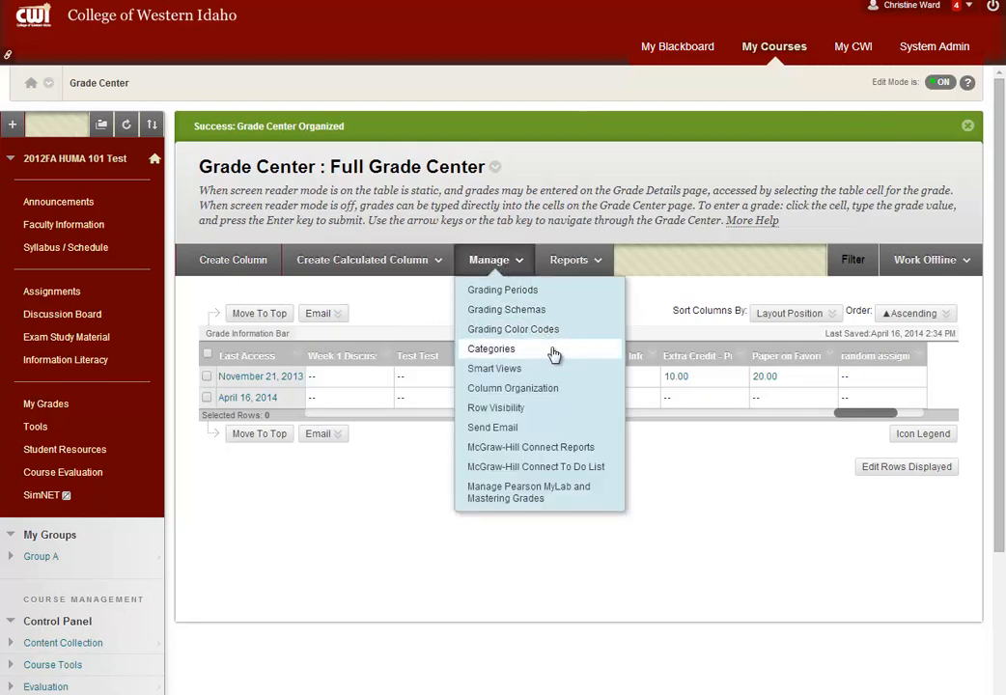